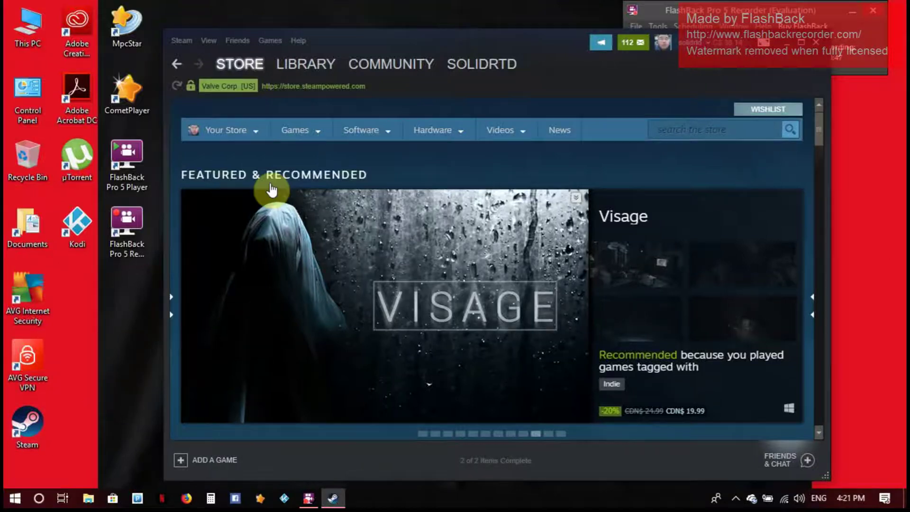
Step: Show the Steam game library as a grid of large banner tiles
left_click(303, 80)
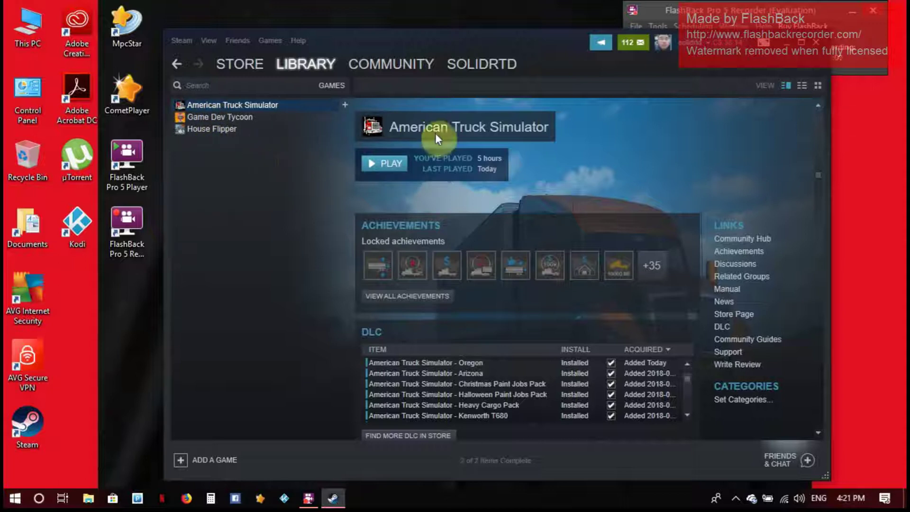
left_click(800, 86)
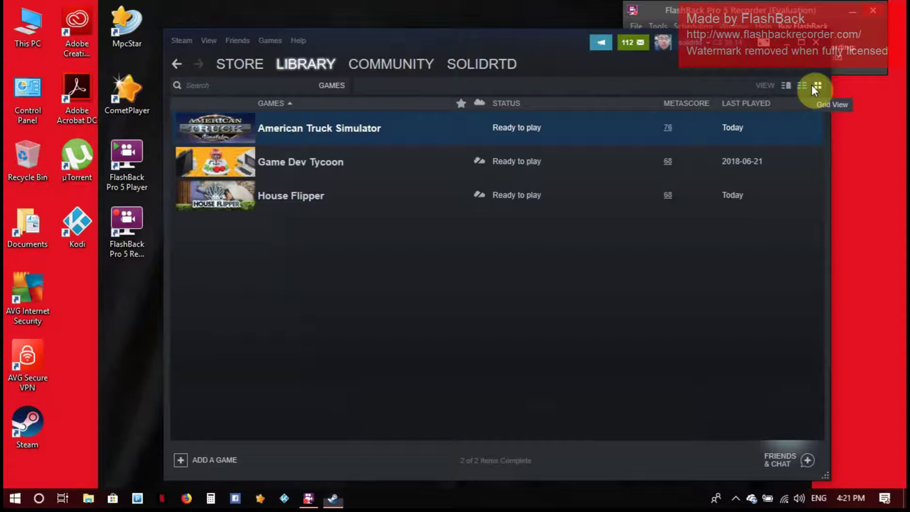
left_click(816, 85)
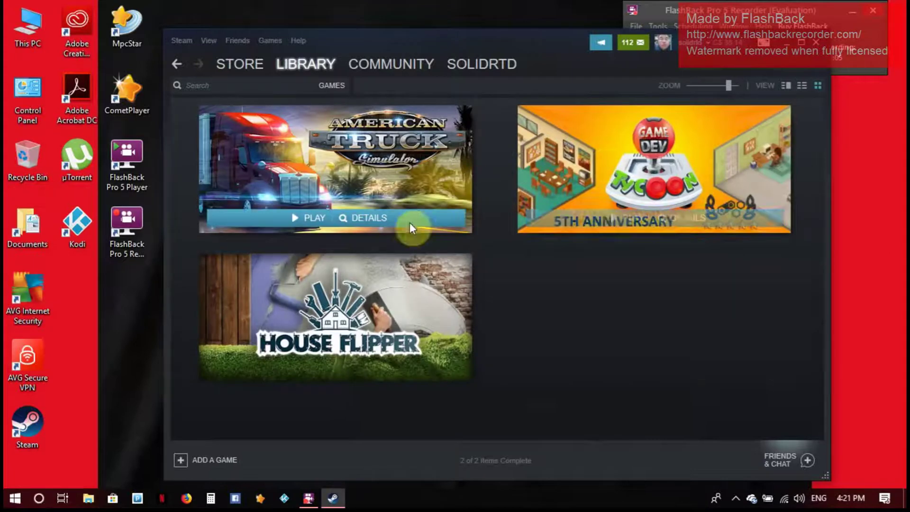
mouse_move(415, 204)
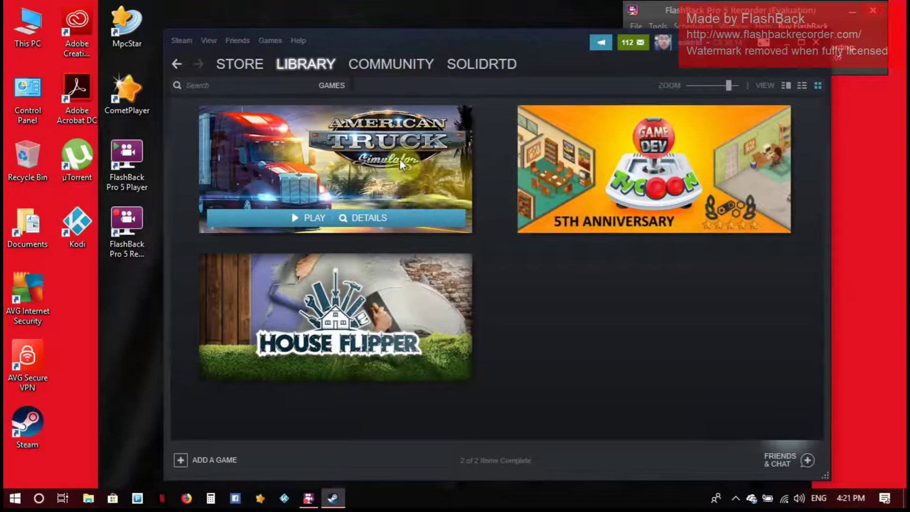
Step: Create Steam desktop shortcuts for American Truck Simulator, House Flipper and Game Dev Tycoon
right_click(338, 160)
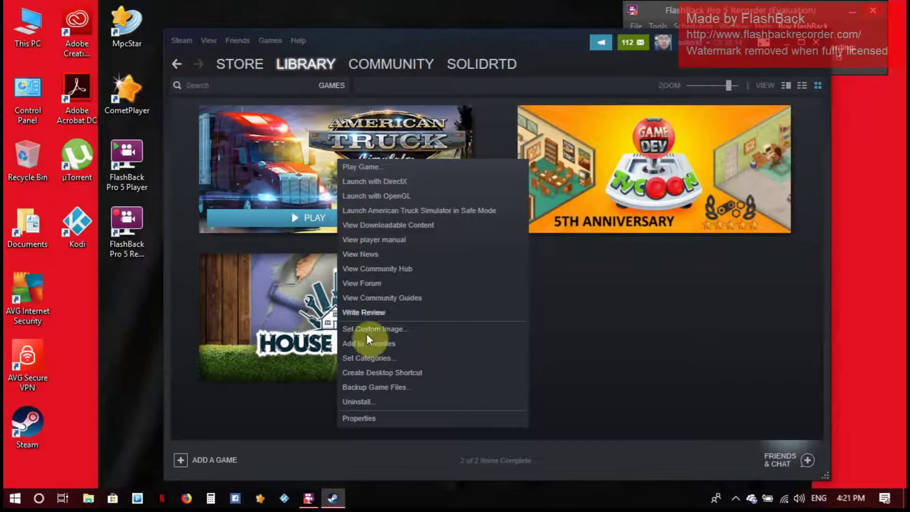
left_click(376, 372)
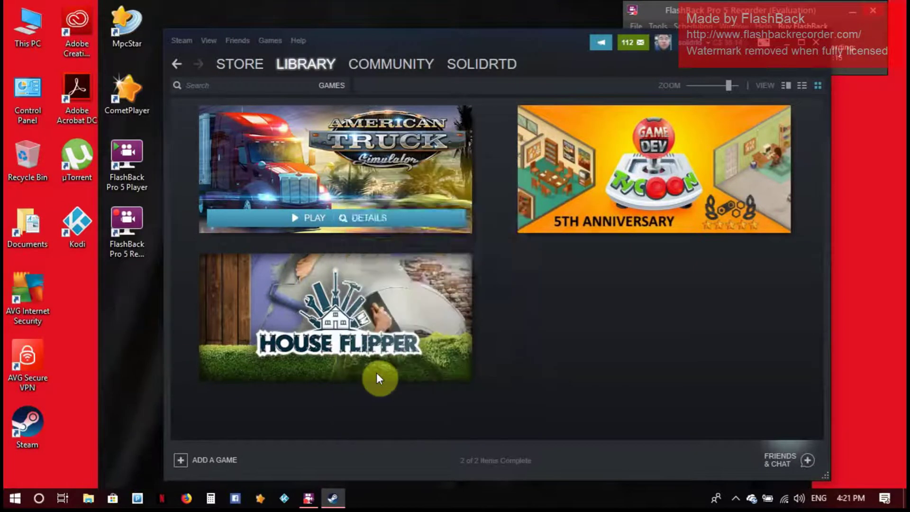
left_click(450, 265)
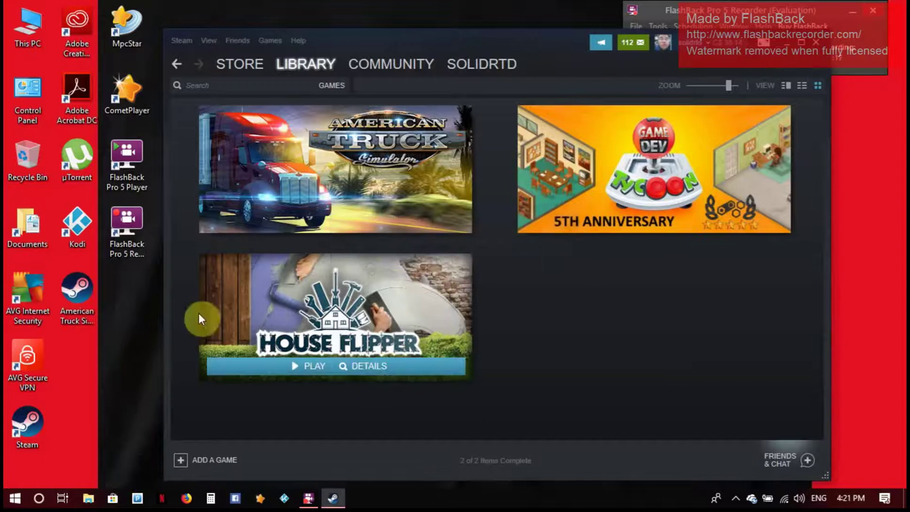
right_click(289, 294)
left_click(331, 239)
left_click(462, 265)
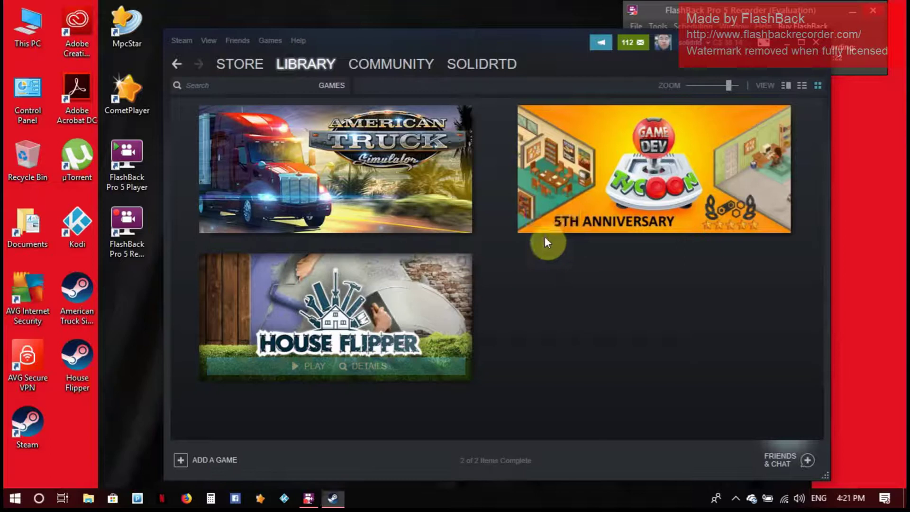
right_click(585, 166)
left_click(611, 307)
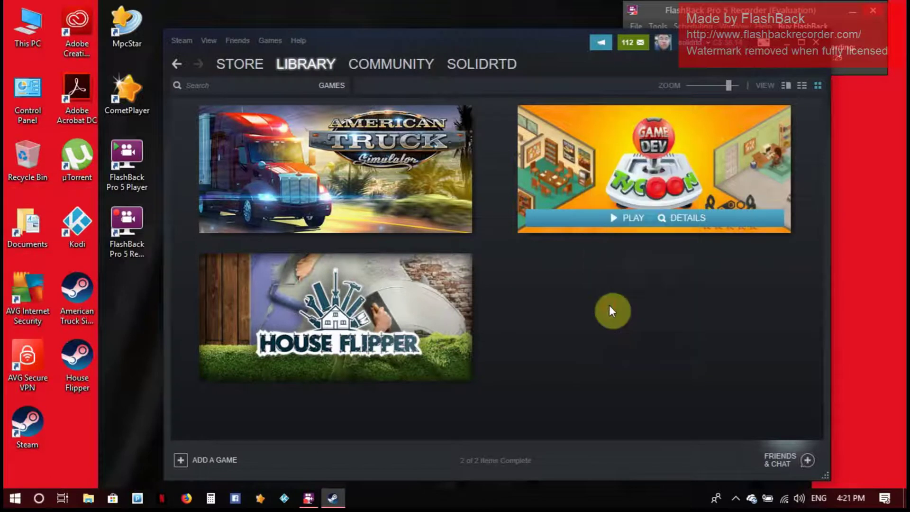
left_click(440, 272)
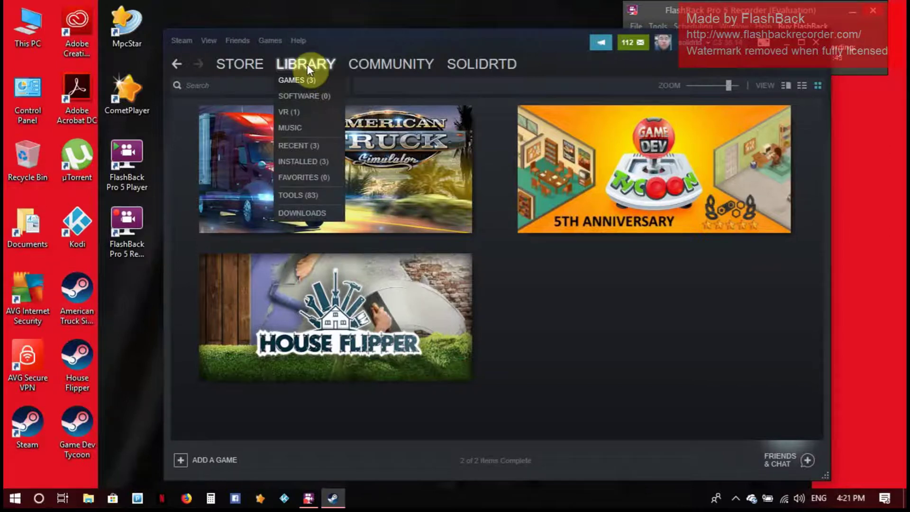
left_click(325, 81)
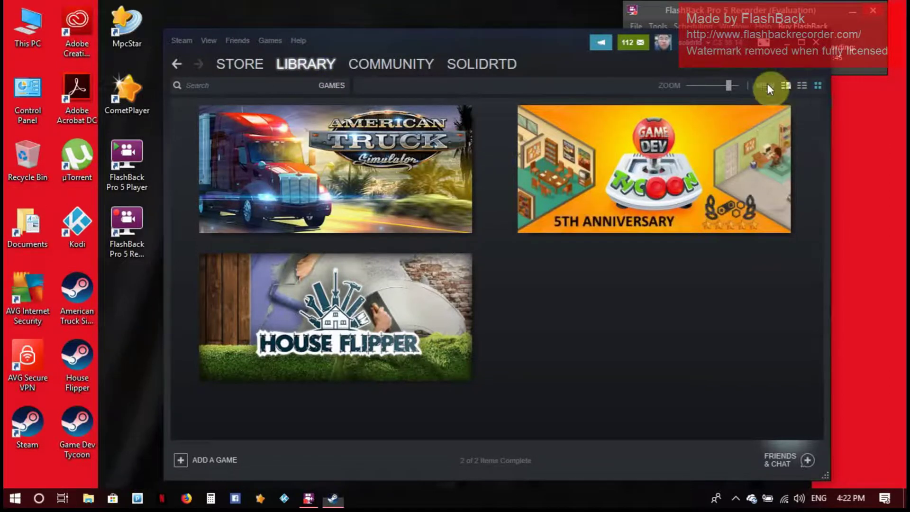
Step: From American Truck Simulator's Properties, Local Files page, browse its install folder in File Explorer
left_click(785, 85)
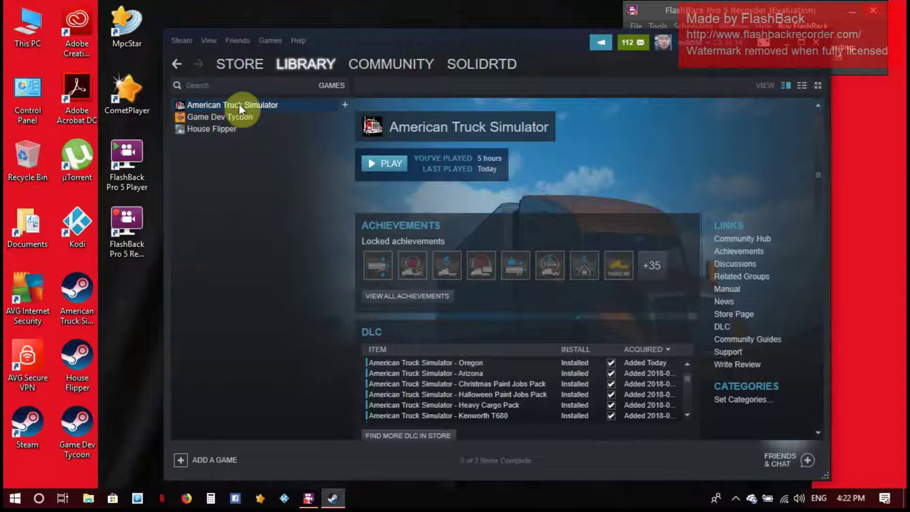
right_click(206, 104)
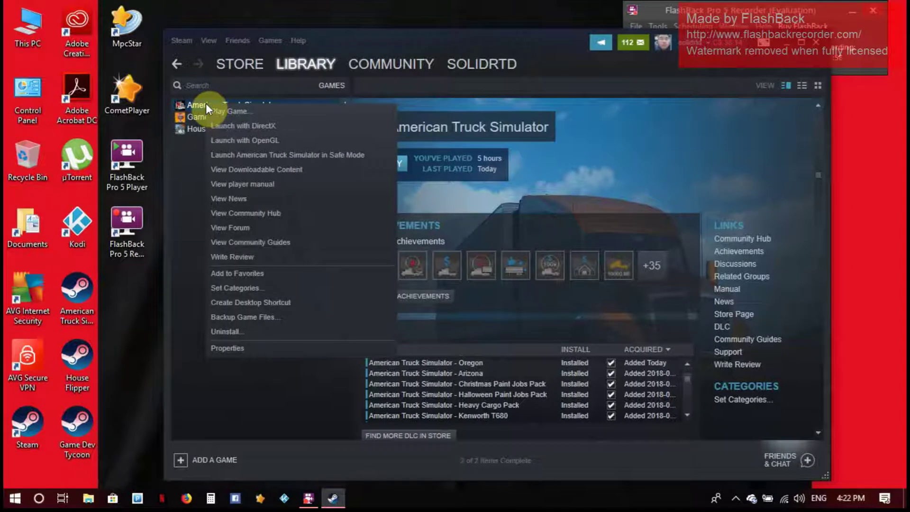
left_click(263, 348)
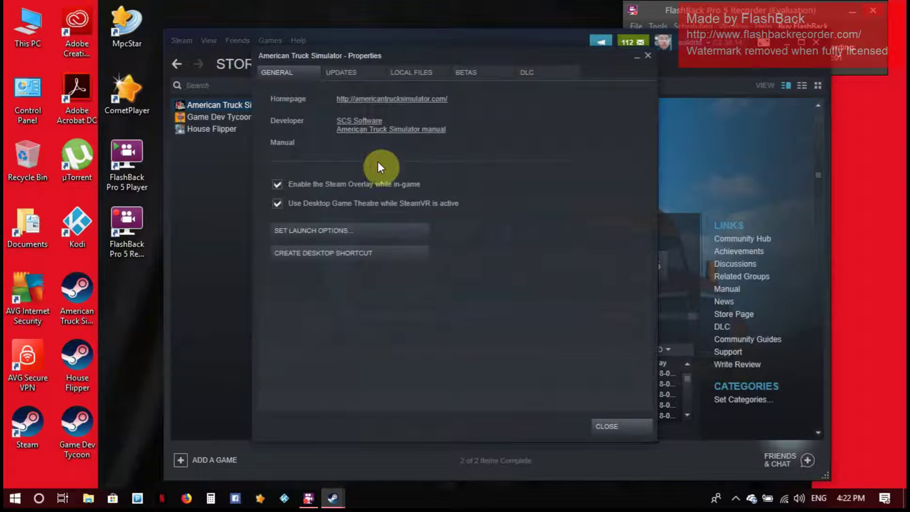
left_click(413, 73)
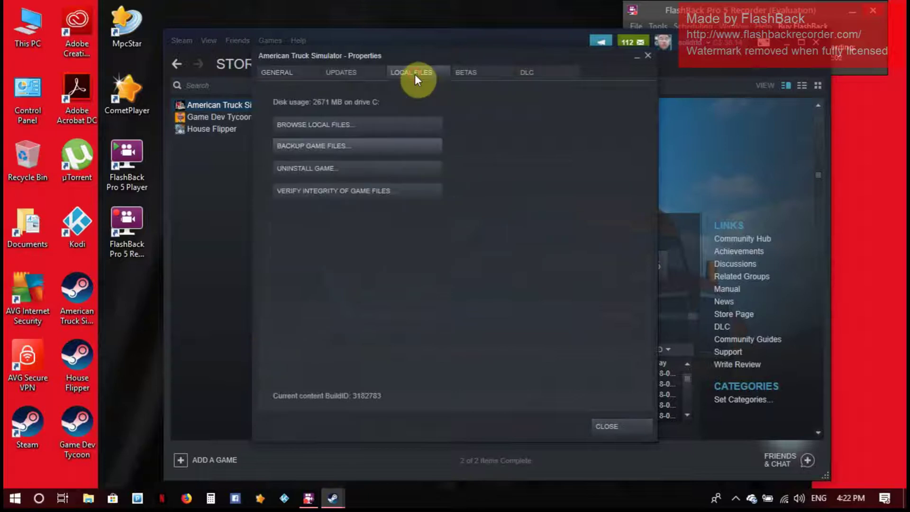
left_click(319, 126)
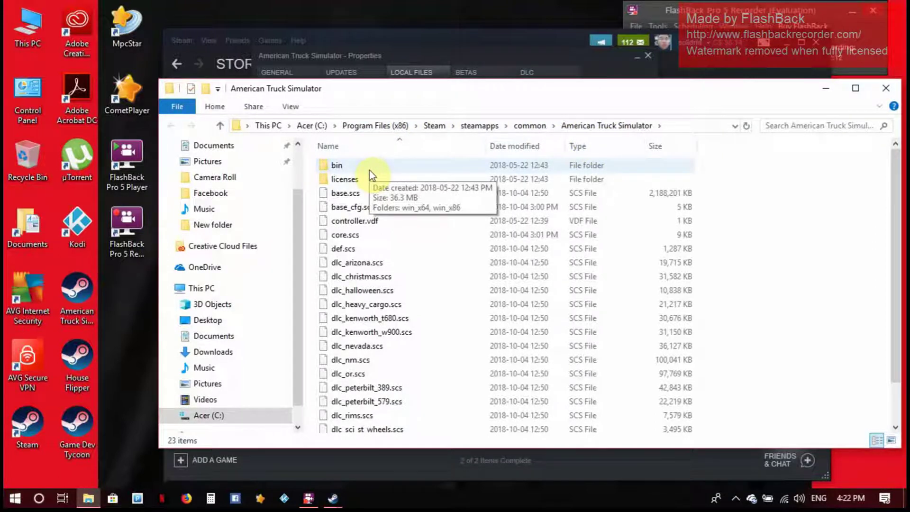
Step: Send the amtrucks application in bin\win_x86 to the desktop as 'amtrucks - Shortcut'
double_click(355, 166)
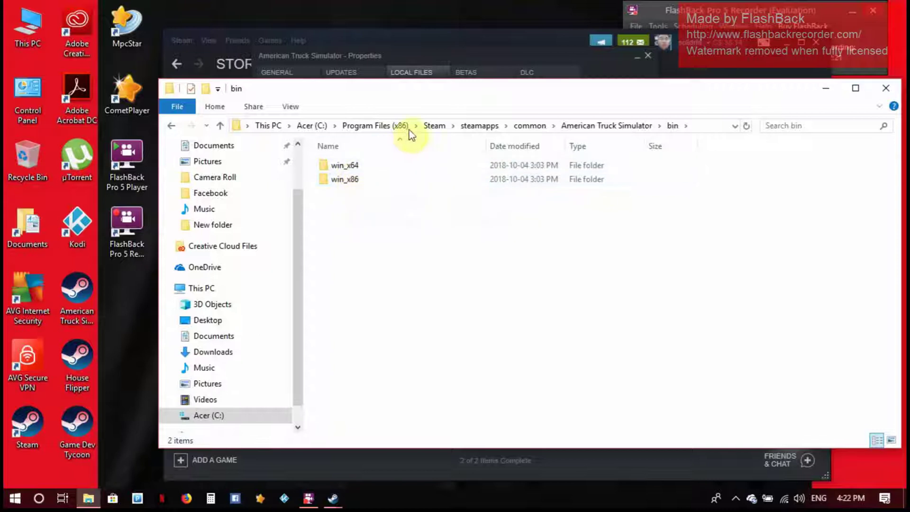
double_click(362, 179)
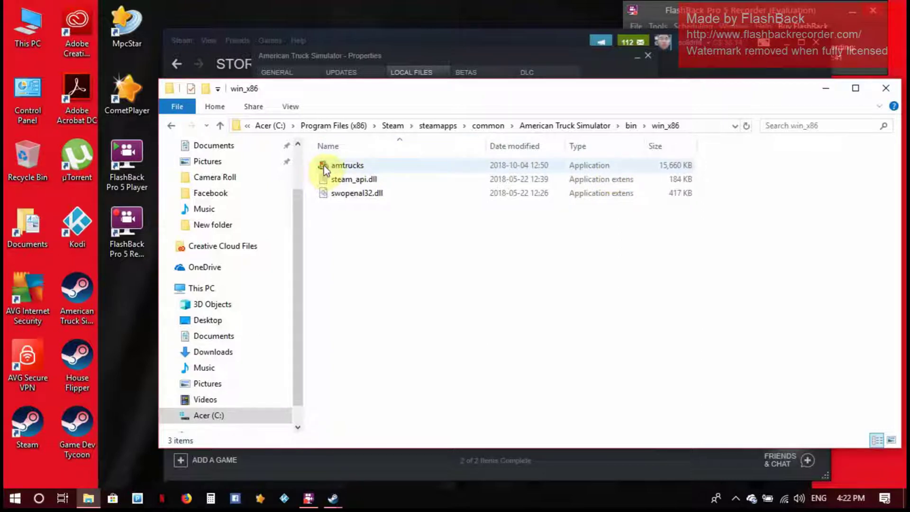
right_click(350, 169)
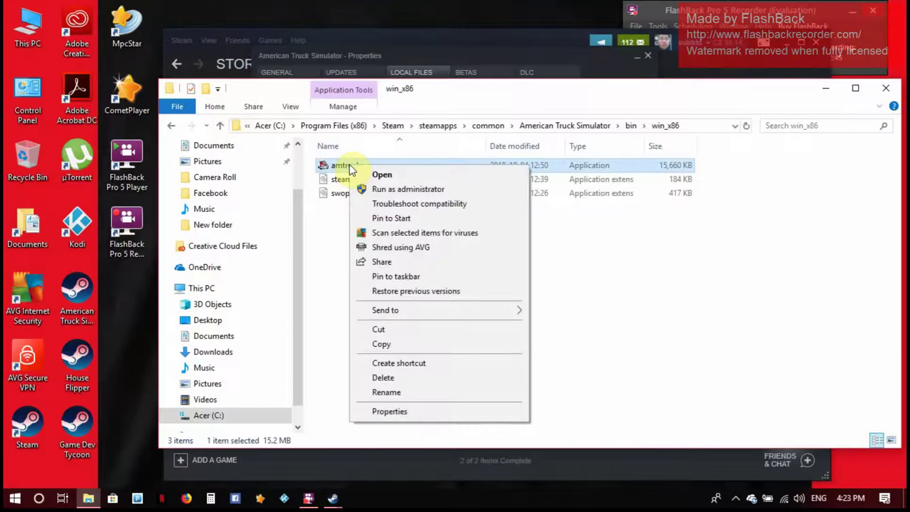
mouse_move(490, 318)
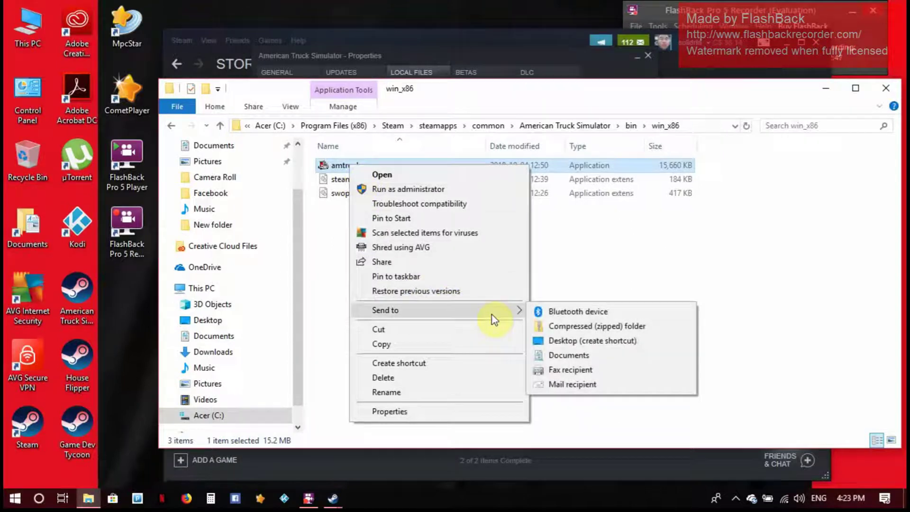
left_click(553, 341)
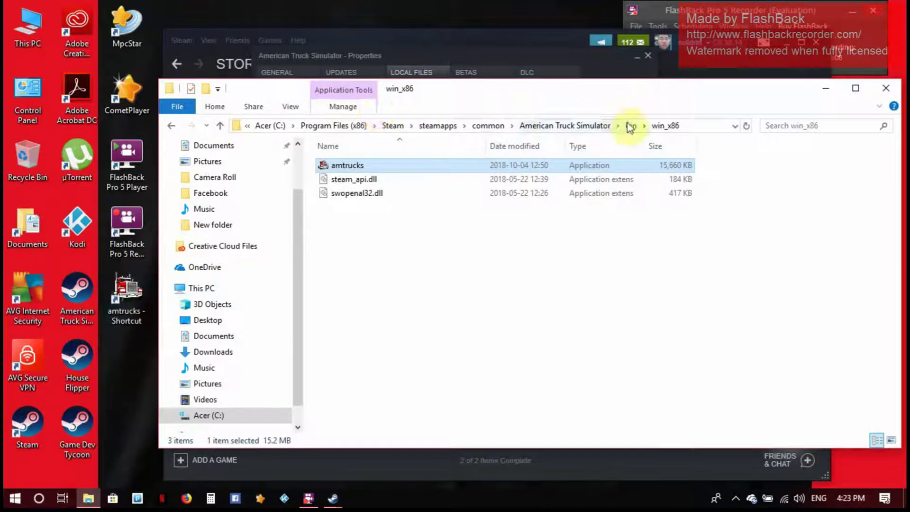
Step: From common\Game Dev Tycoon, send the nw application to the desktop as 'nw - Shortcut'
left_click(484, 126)
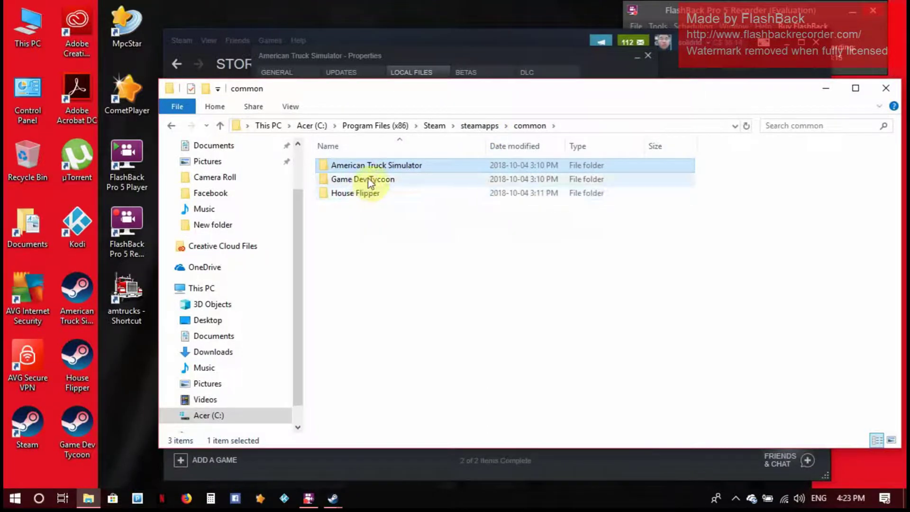
double_click(368, 180)
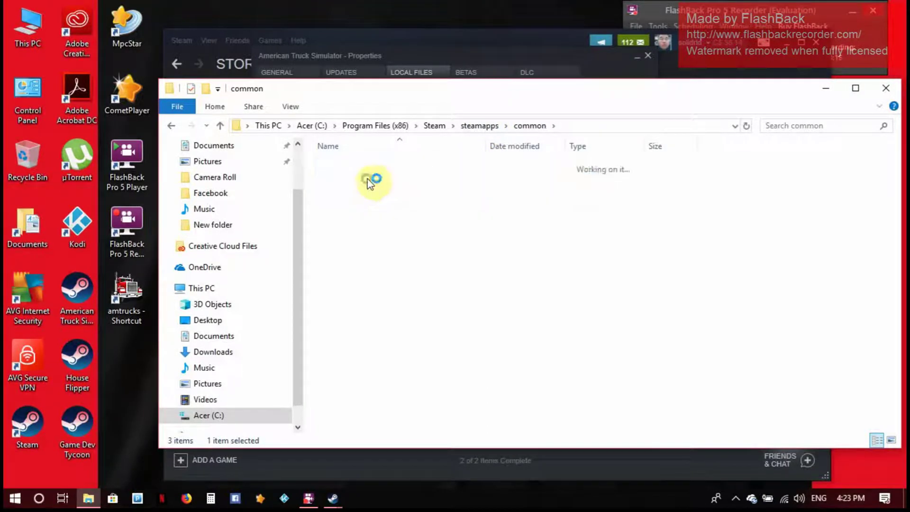
scroll(370, 177, "down", 4)
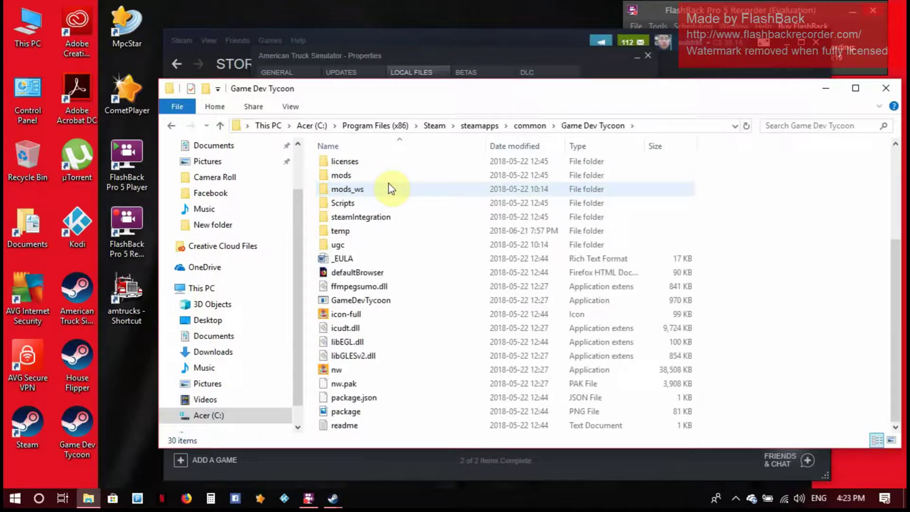
left_click(344, 370)
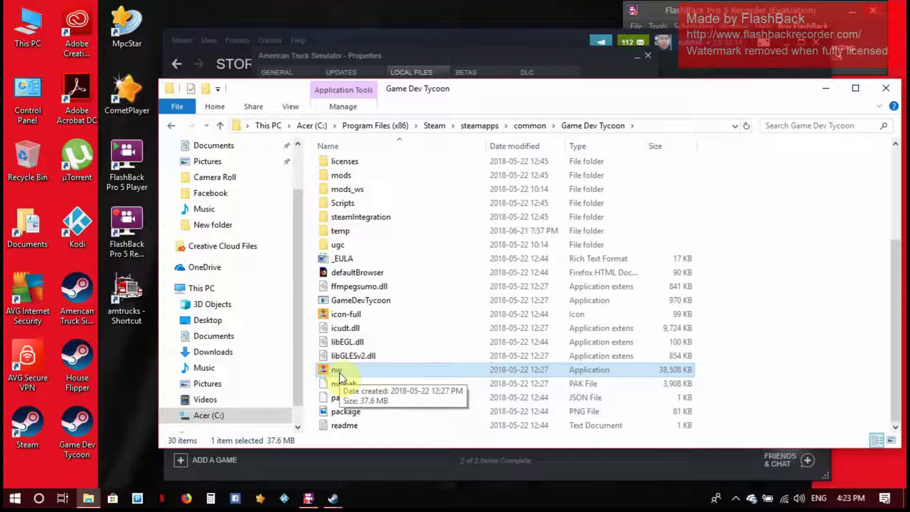
right_click(339, 373)
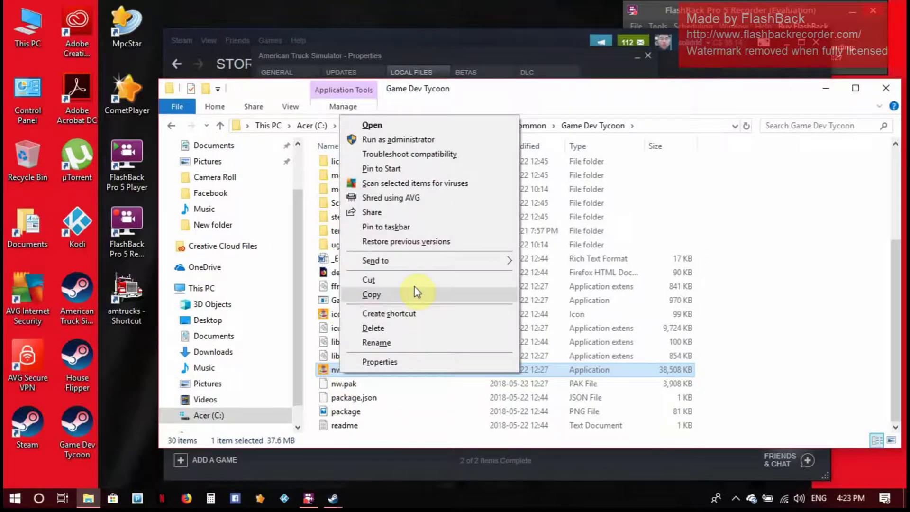
mouse_move(506, 264)
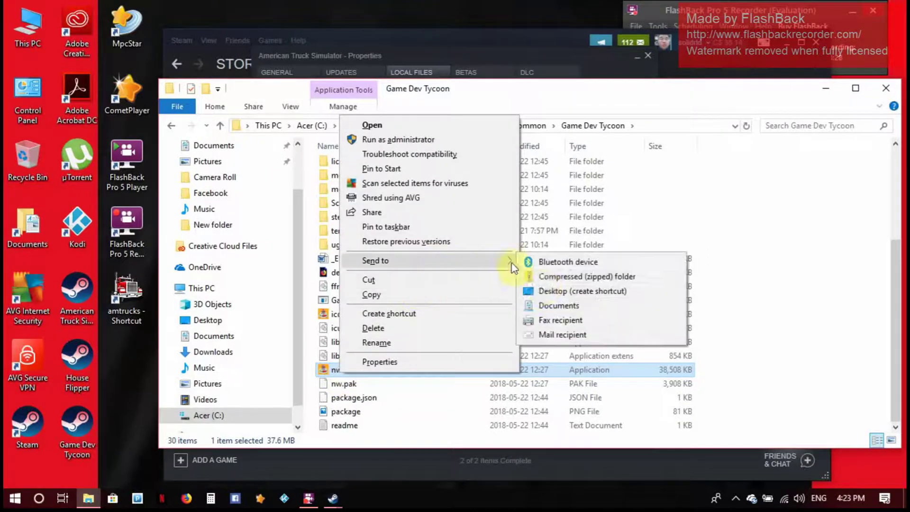
left_click(559, 292)
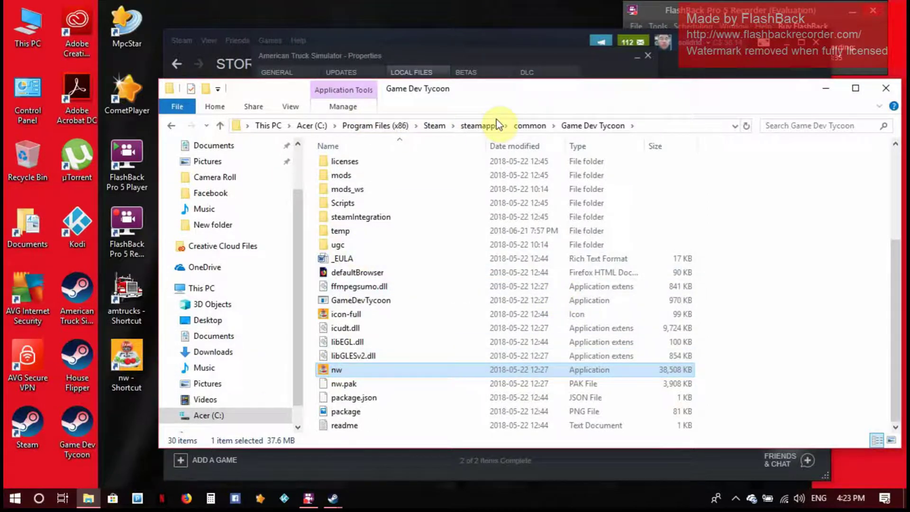
Step: Send HouseFlipper from common\House Flipper to the desktop as a shortcut, then minimise Explorer
left_click(529, 126)
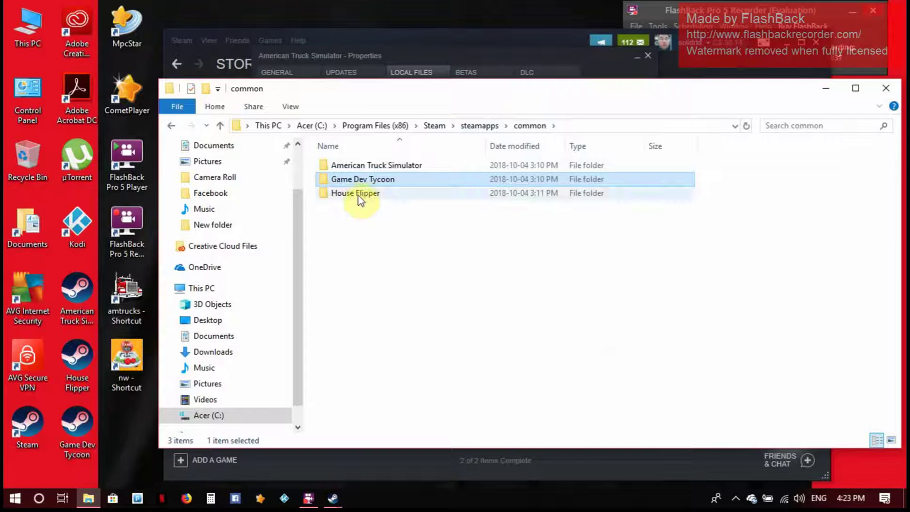
left_click(359, 195)
double_click(358, 195)
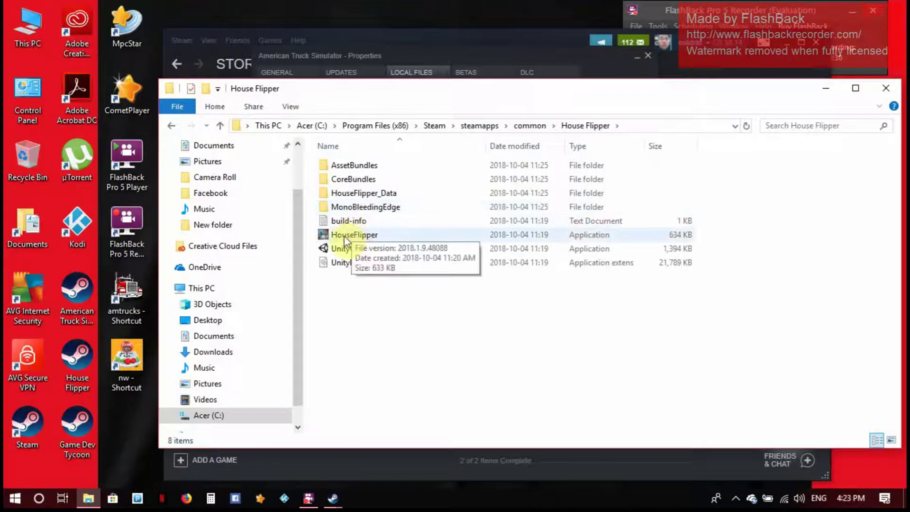
right_click(337, 233)
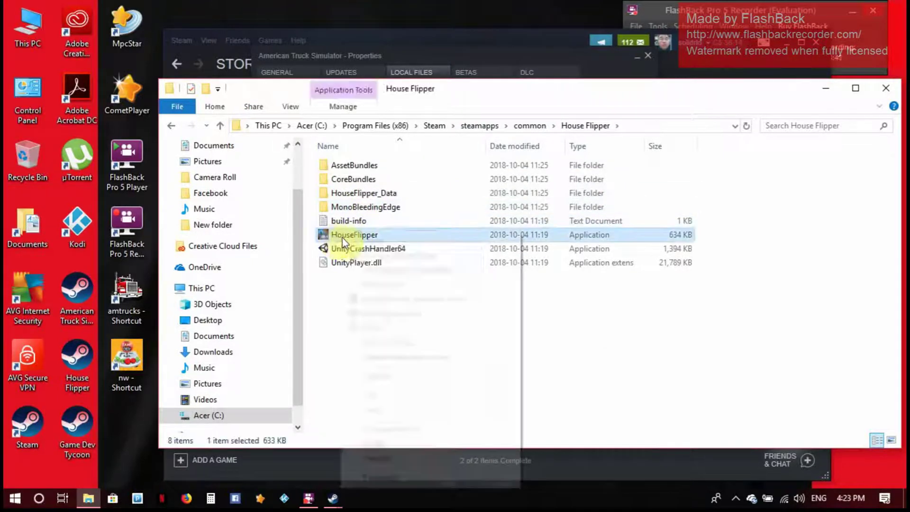
mouse_move(506, 379)
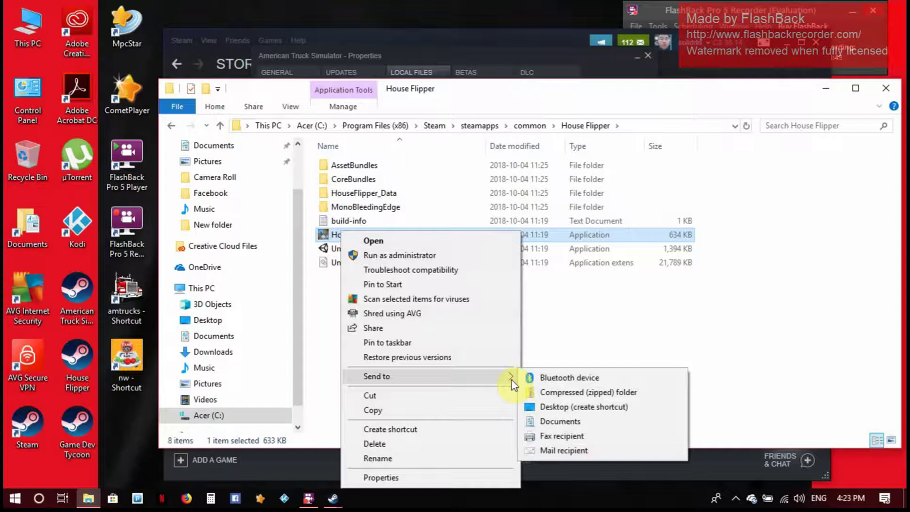
left_click(552, 408)
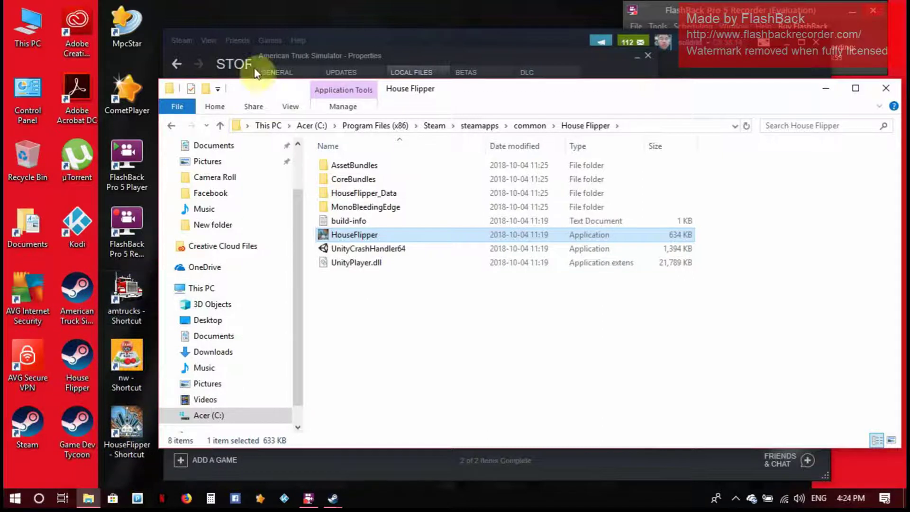
left_click(827, 88)
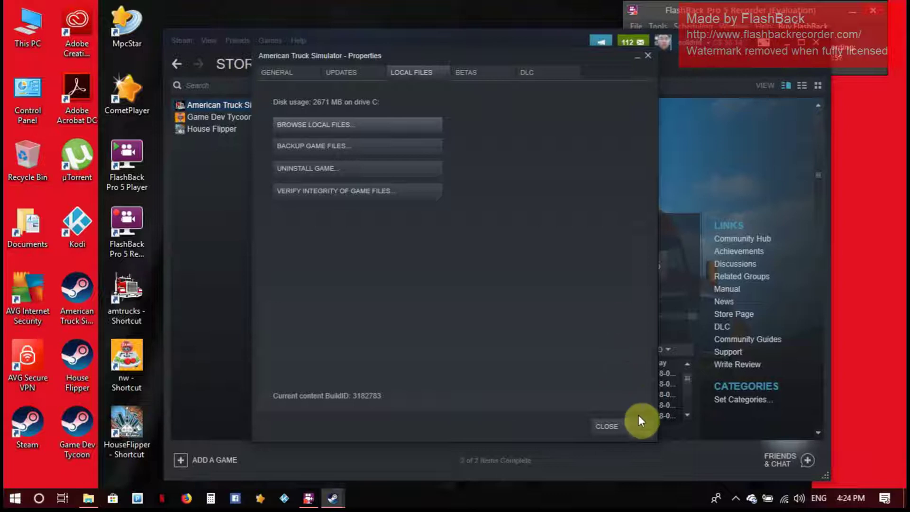
Step: Close the American Truck Simulator Properties, view each game's library page, then minimise Steam
left_click(648, 56)
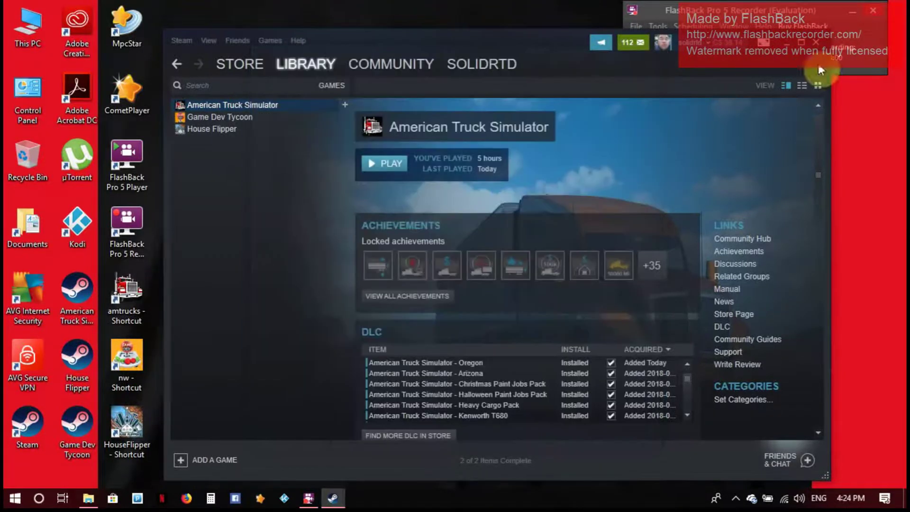
left_click(787, 43)
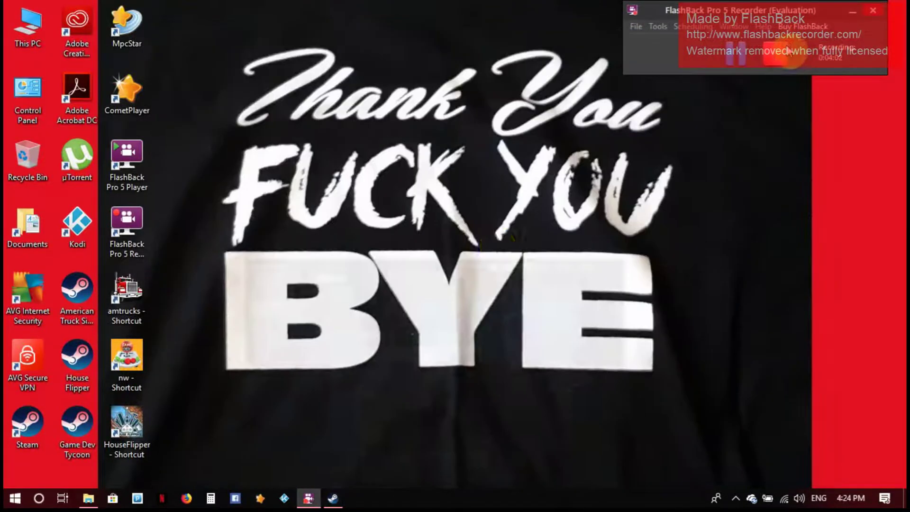
left_click(327, 501)
left_click(222, 115)
left_click(221, 130)
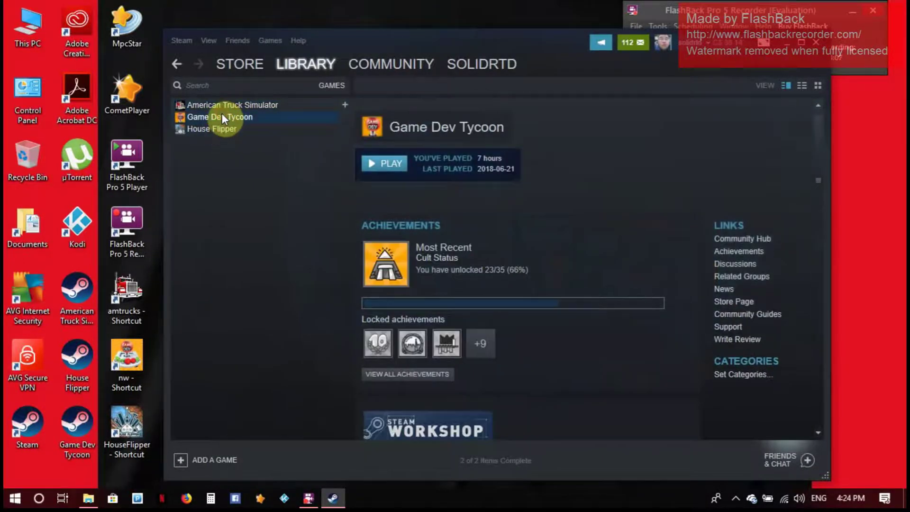
left_click(222, 114)
left_click(226, 105)
left_click(223, 127)
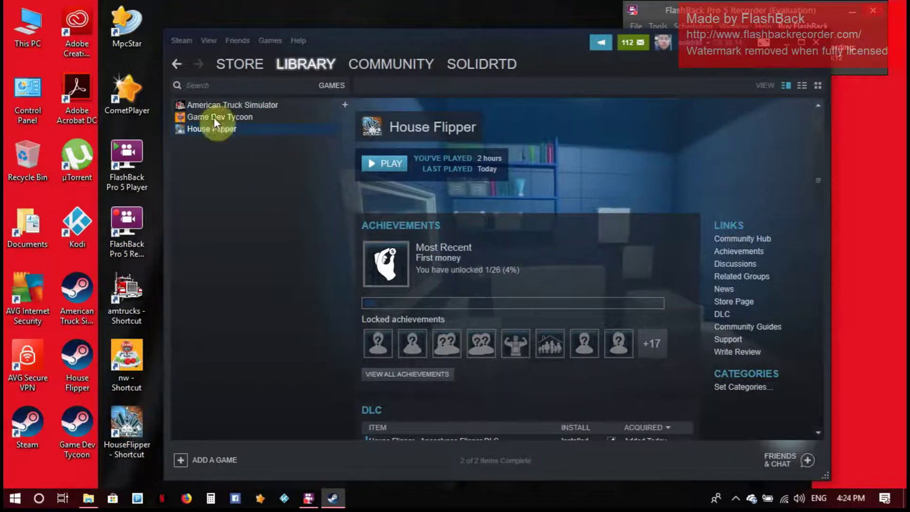
left_click(787, 34)
key("s")
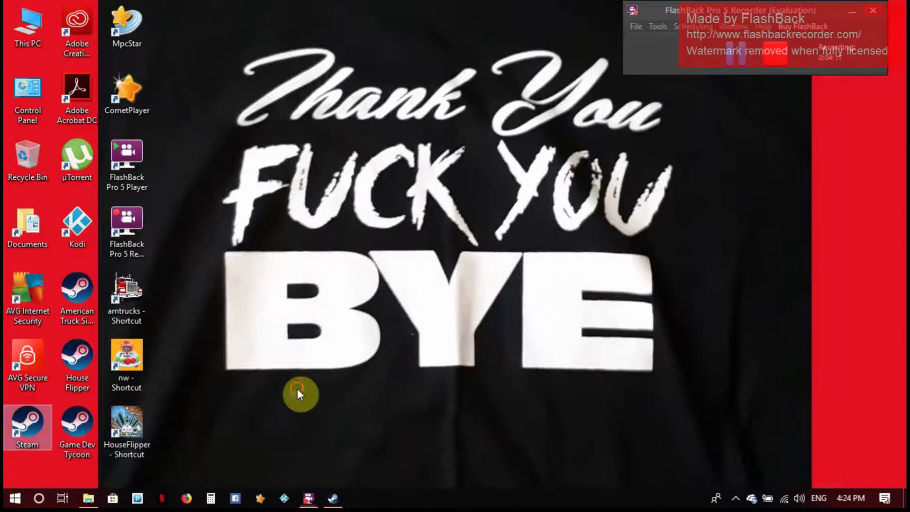
left_click(236, 322)
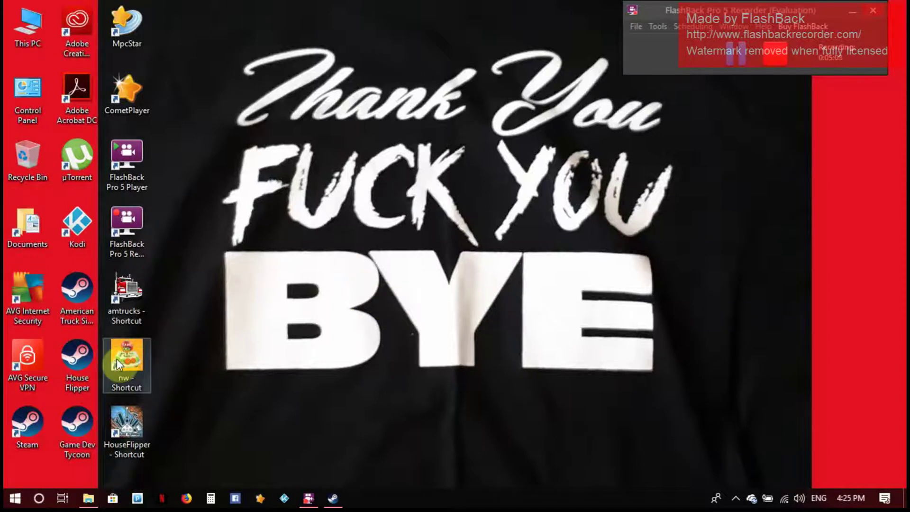
double_click(131, 364)
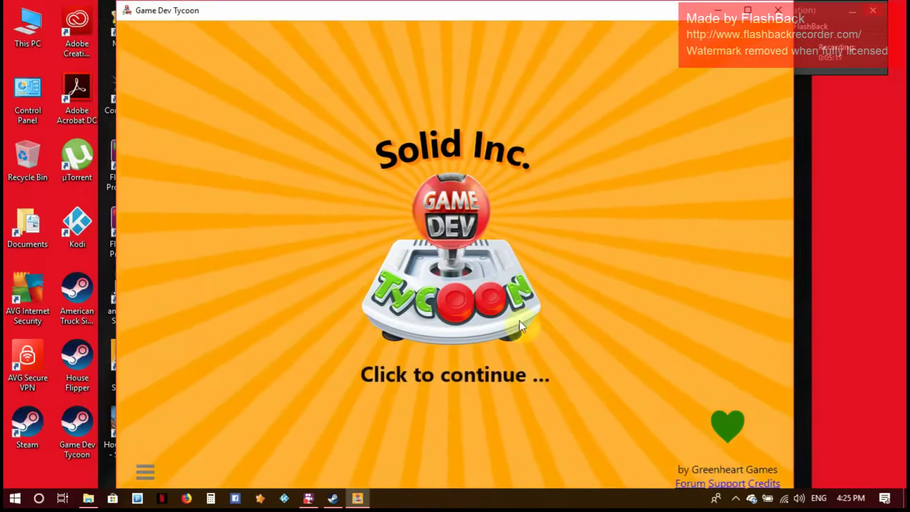
left_click(449, 364)
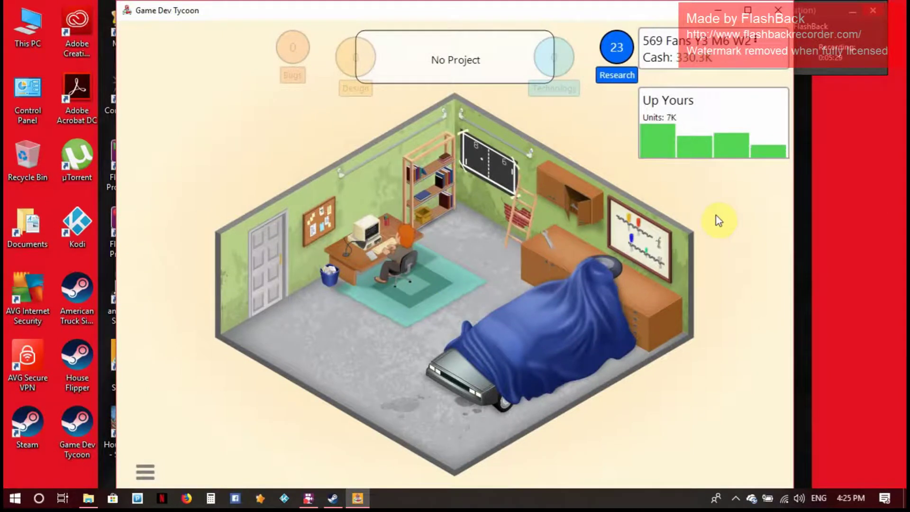
left_click(777, 10)
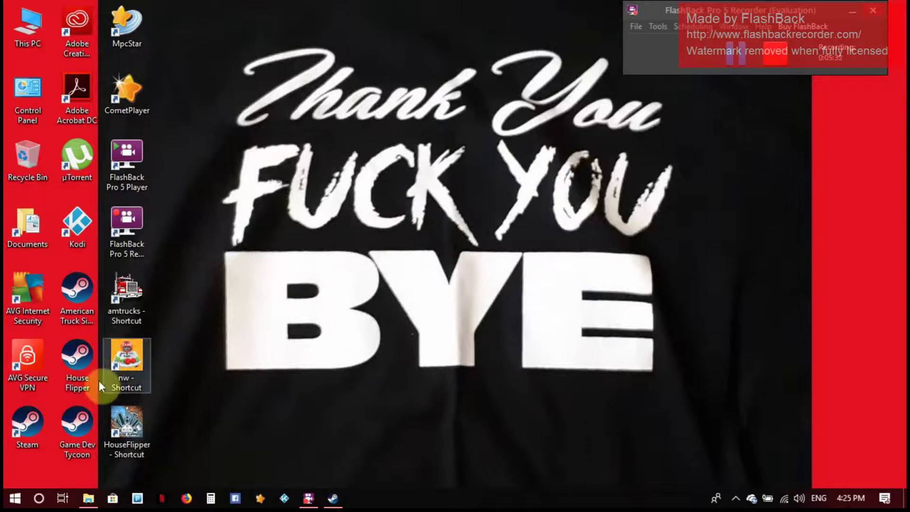